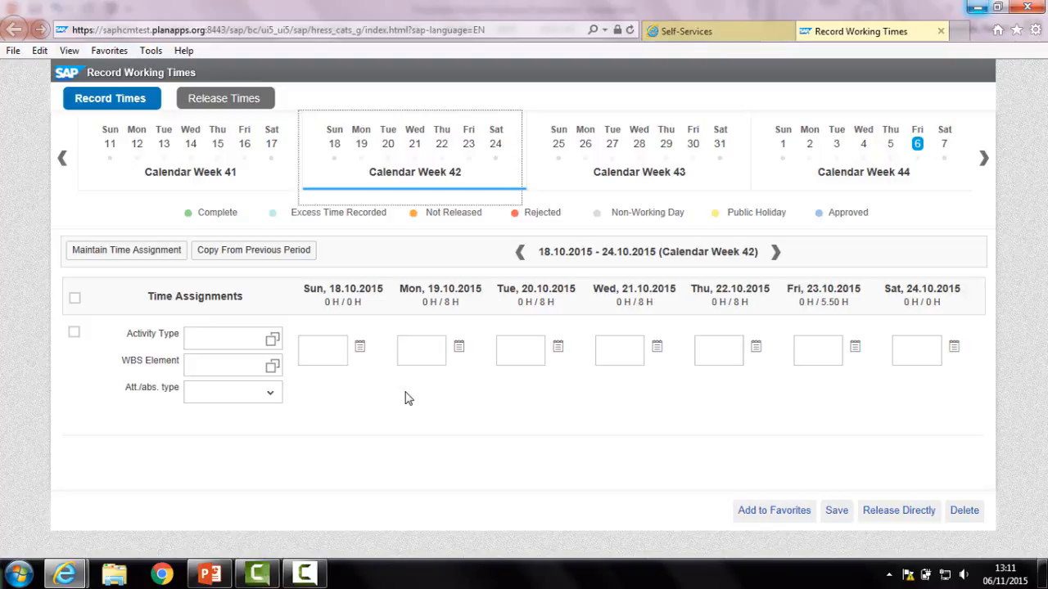
click(127, 250)
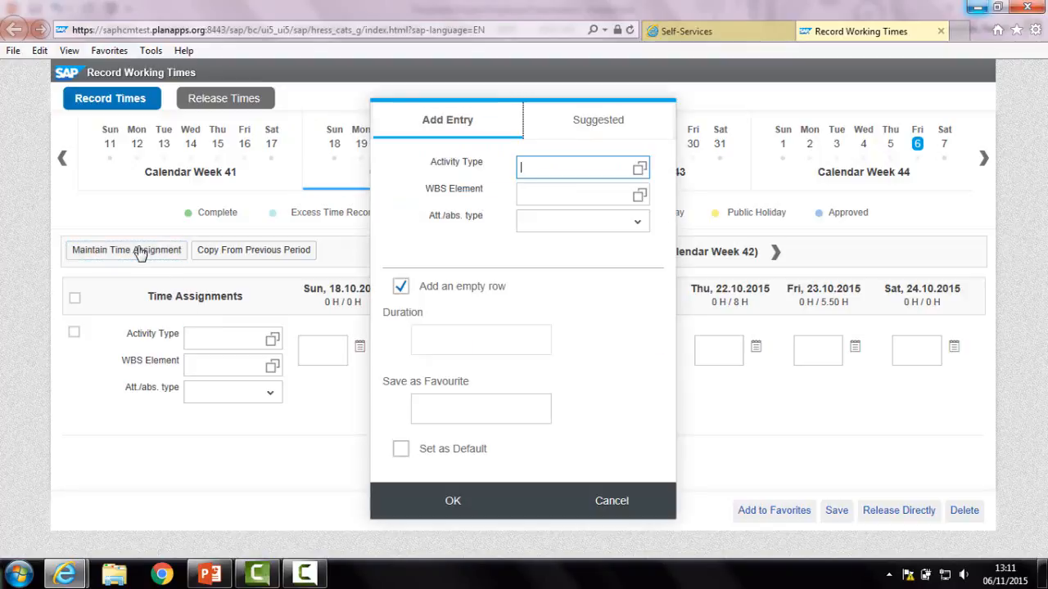
click(585, 123)
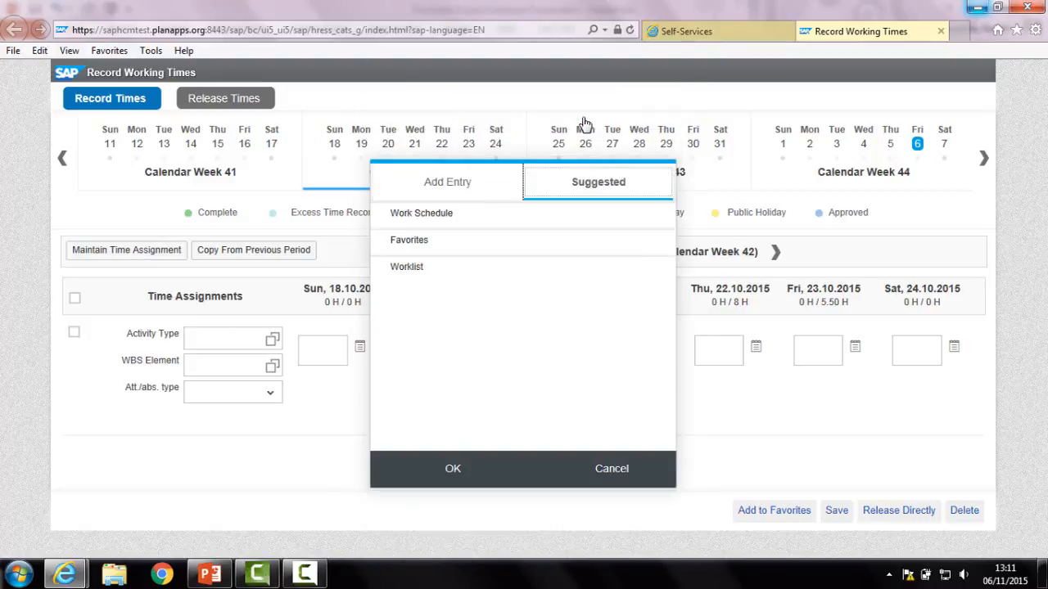
click(407, 272)
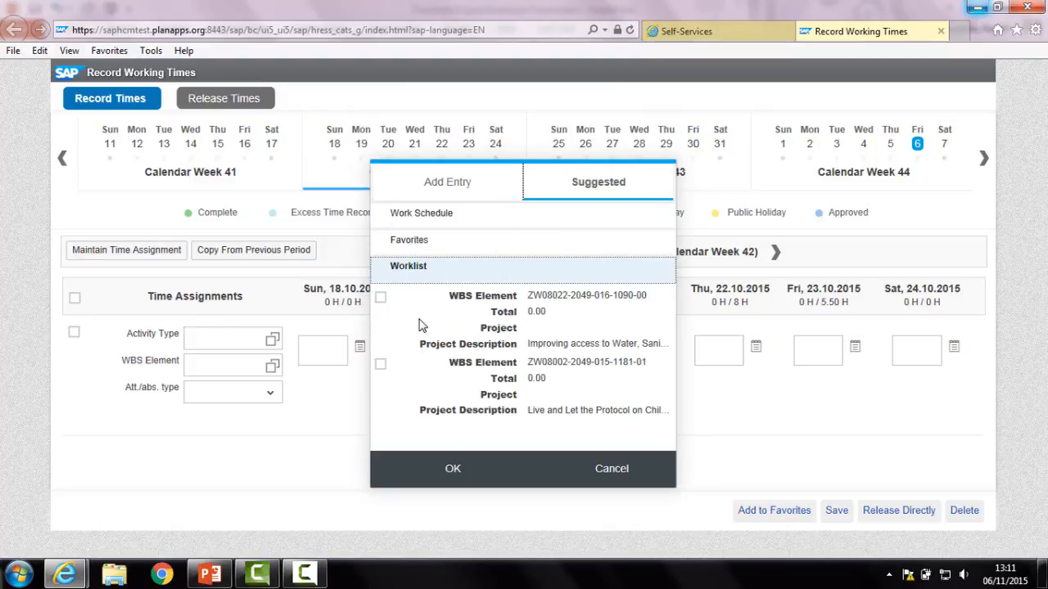
click(381, 299)
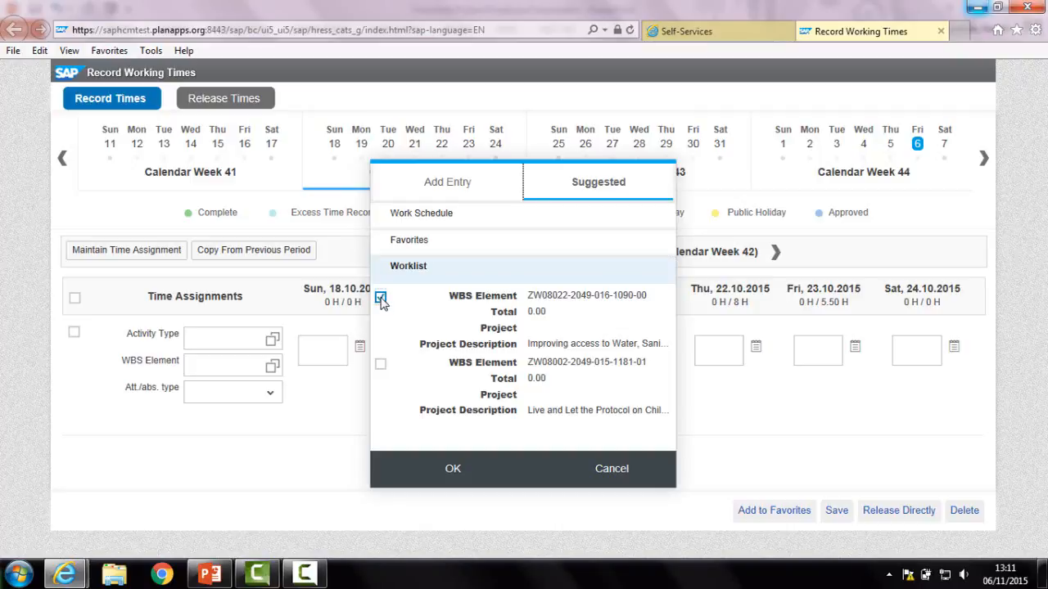
click(456, 475)
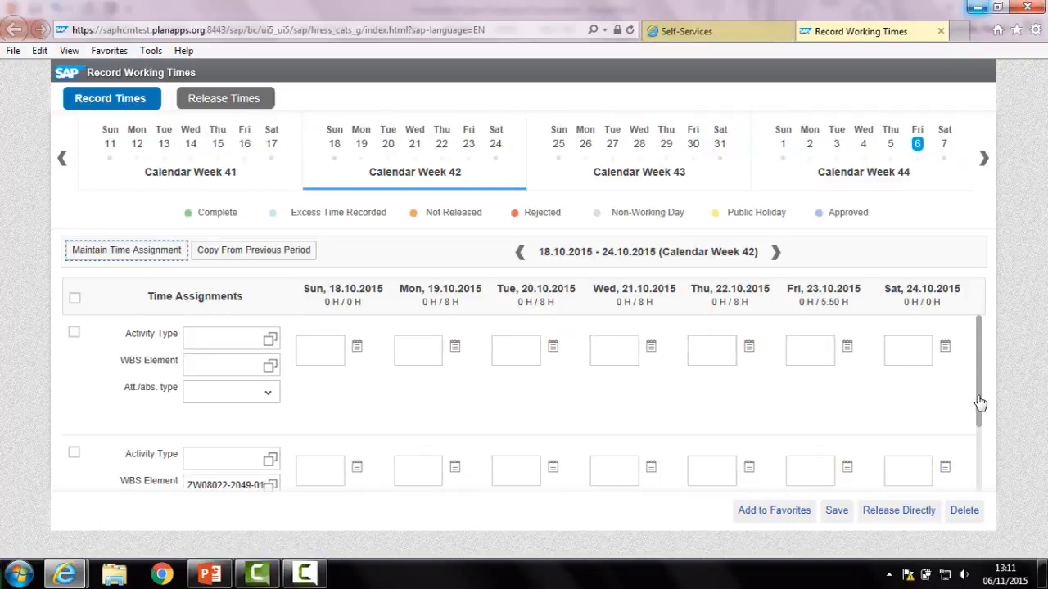
- Set the attendance/absence type of the new ZW08022 row to Attendance Hours
scroll(981, 403, down, 2)
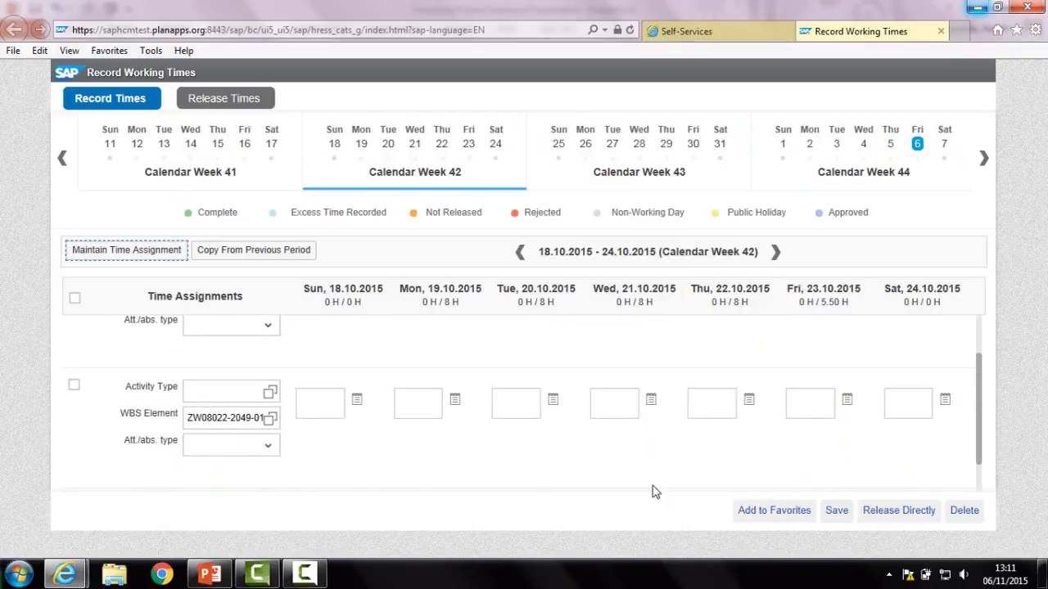
click(269, 450)
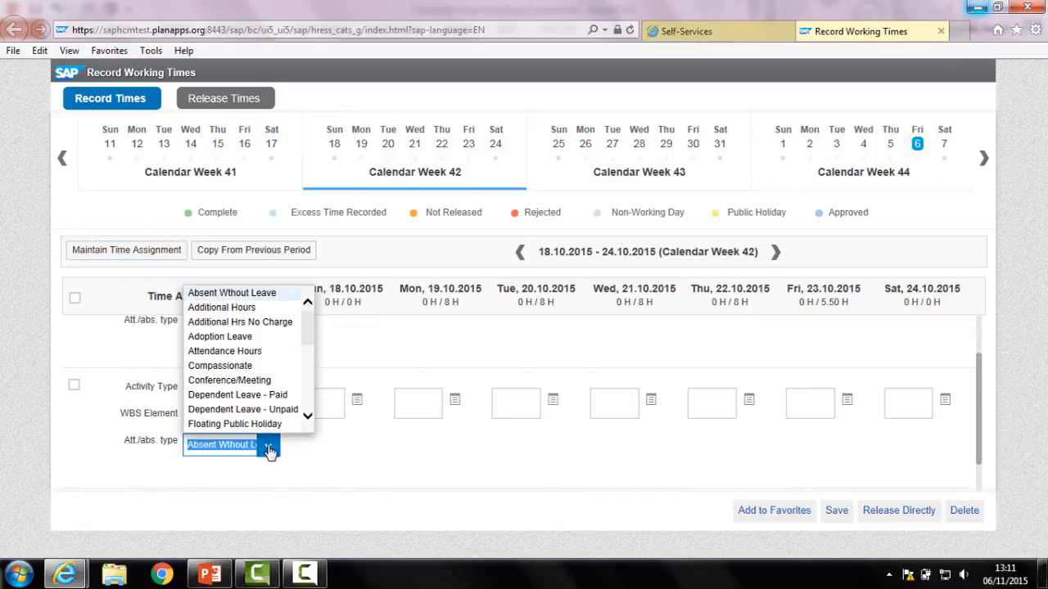
click(245, 354)
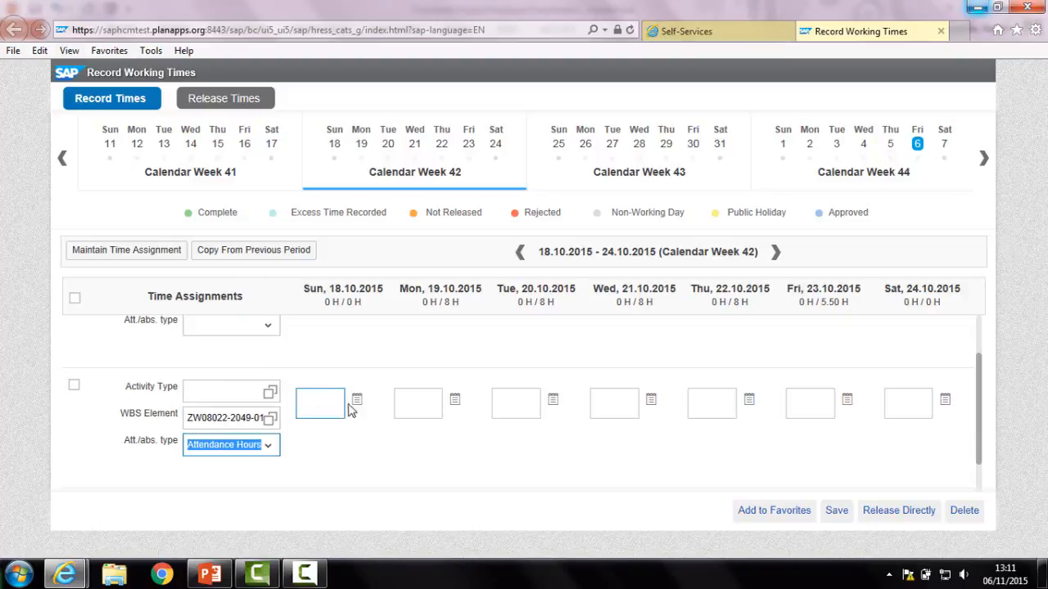
- Record 8 hours for Monday, 4 for Tuesday, 2 for Wednesday and 1.5 for Thursday on the project row and save
click(419, 402)
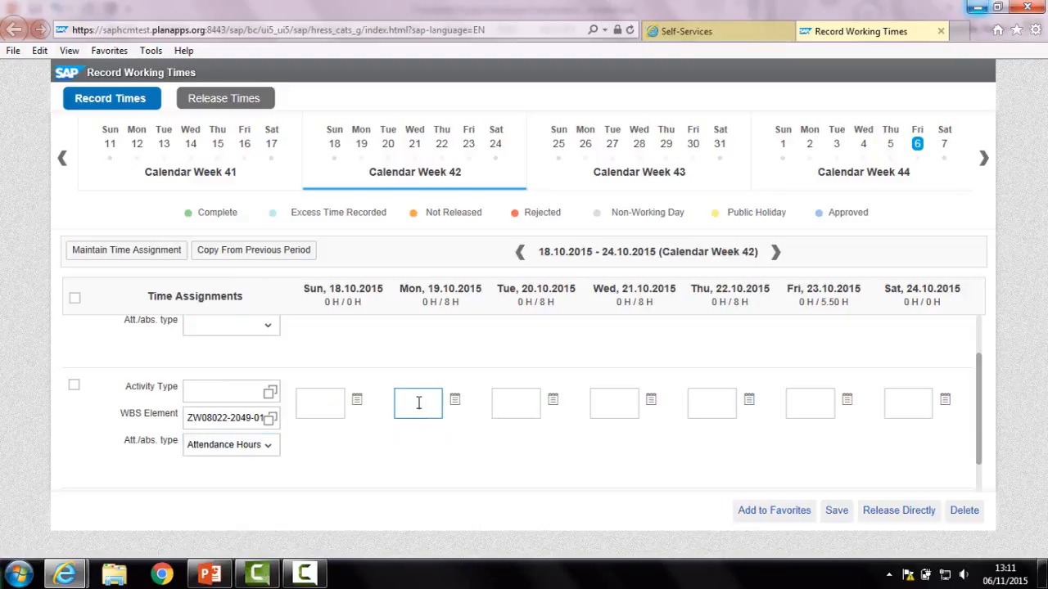
text(8)
click(508, 410)
text(4)
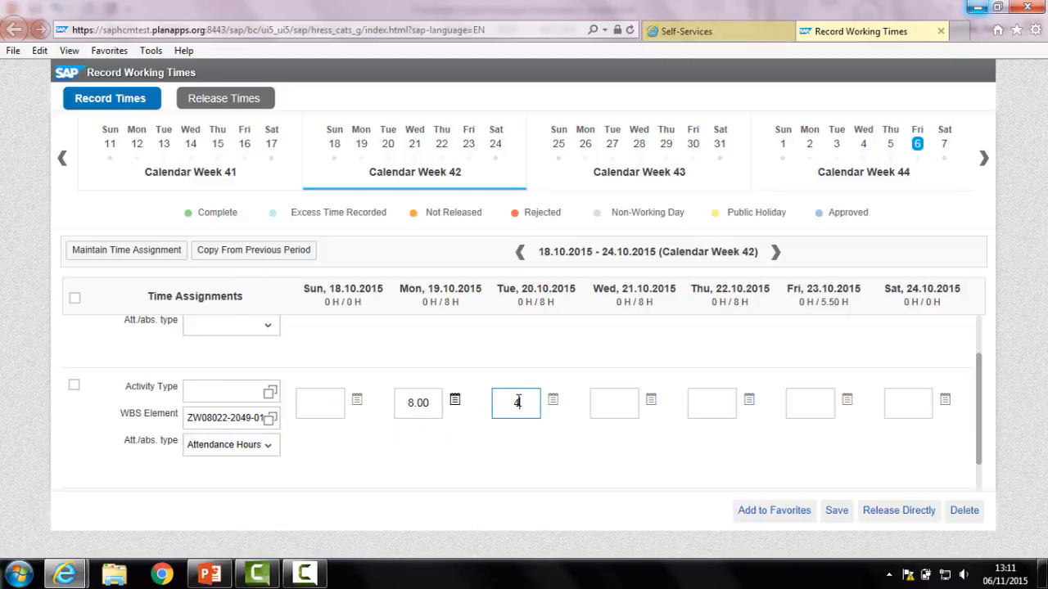
click(609, 399)
text(2)
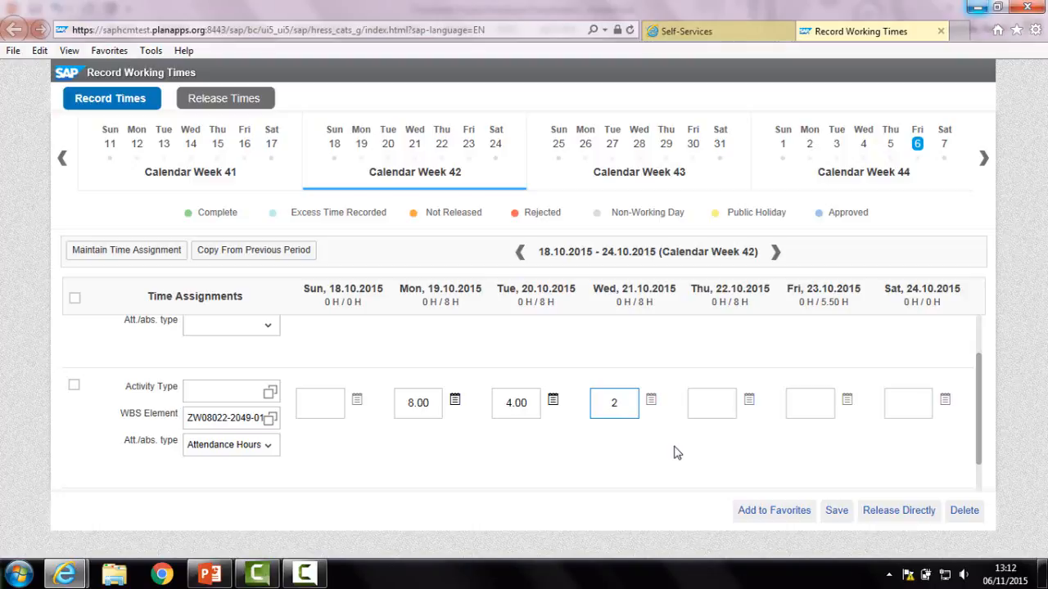
click(712, 404)
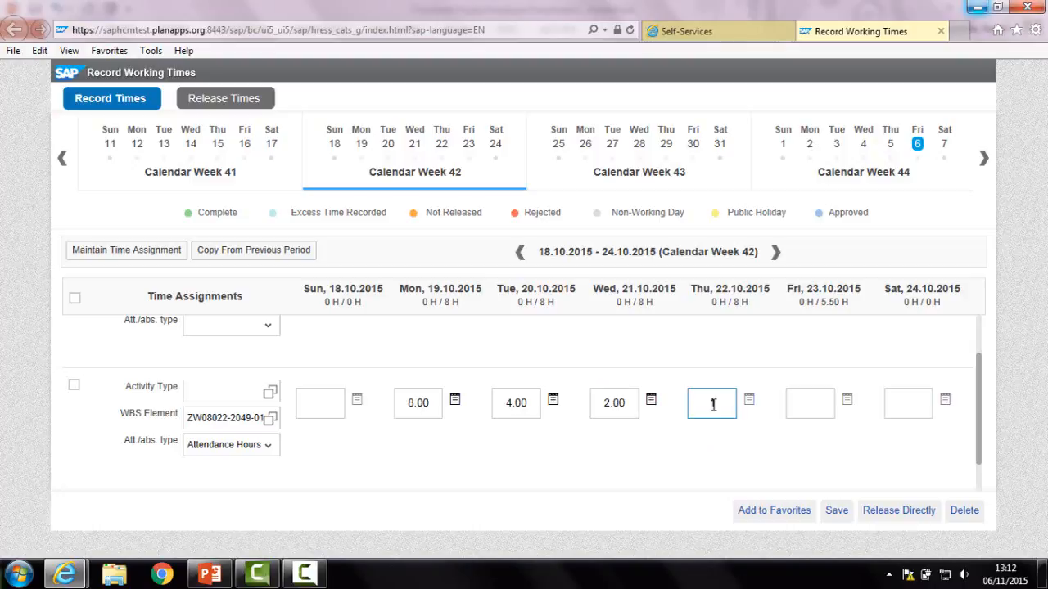
text(1.5)
click(835, 511)
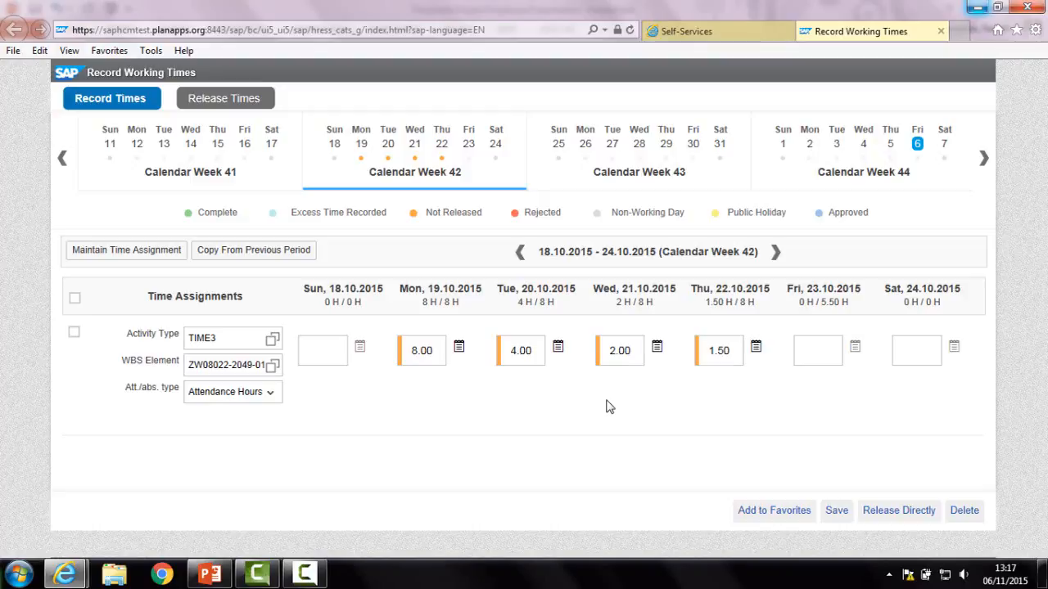
- Add an empty row to the time assignments of Calendar Week 42
click(146, 256)
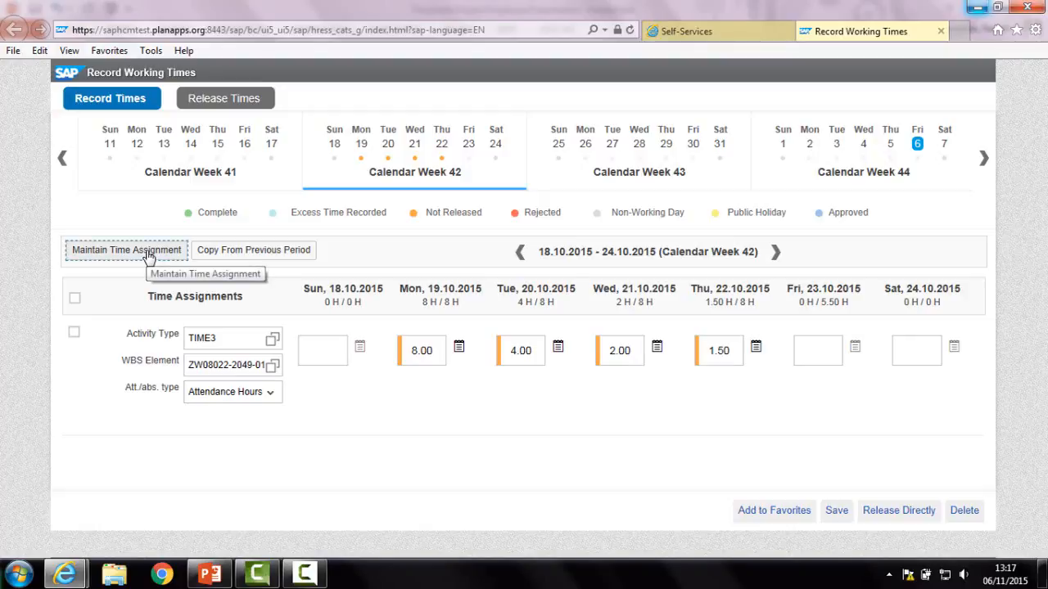
click(146, 256)
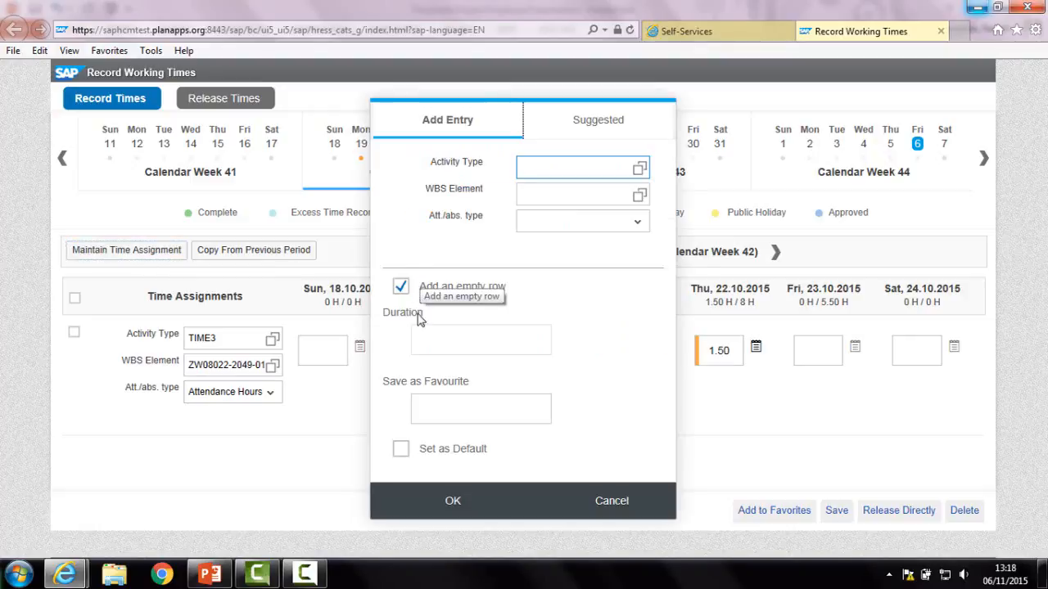
click(452, 501)
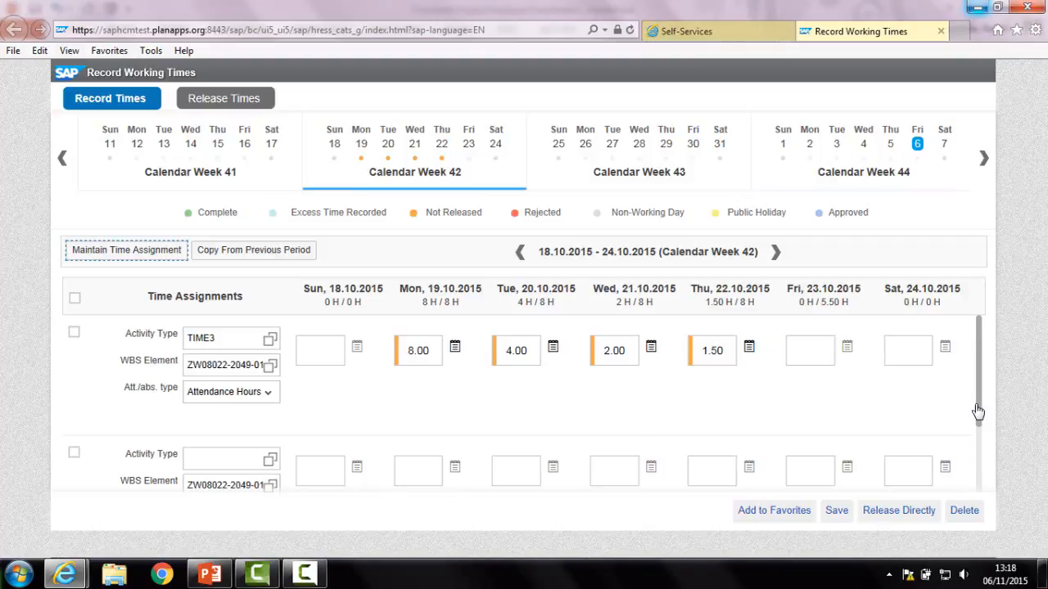
- Clear the WBS element in the second time assignment row and set its attendance/absence type to Attendance Hours
drag(978, 411, 982, 455)
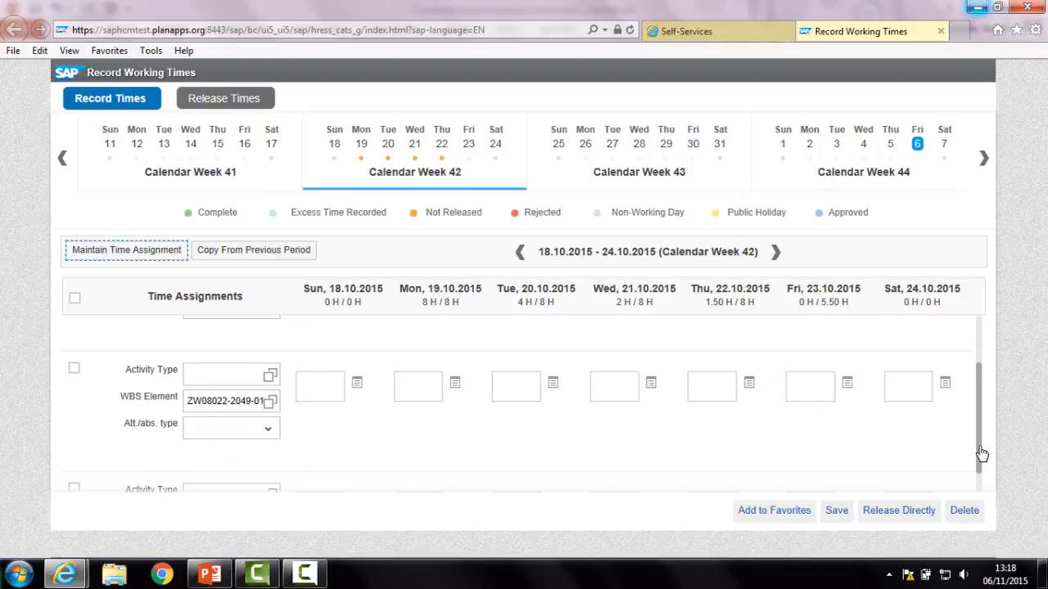
click(186, 400)
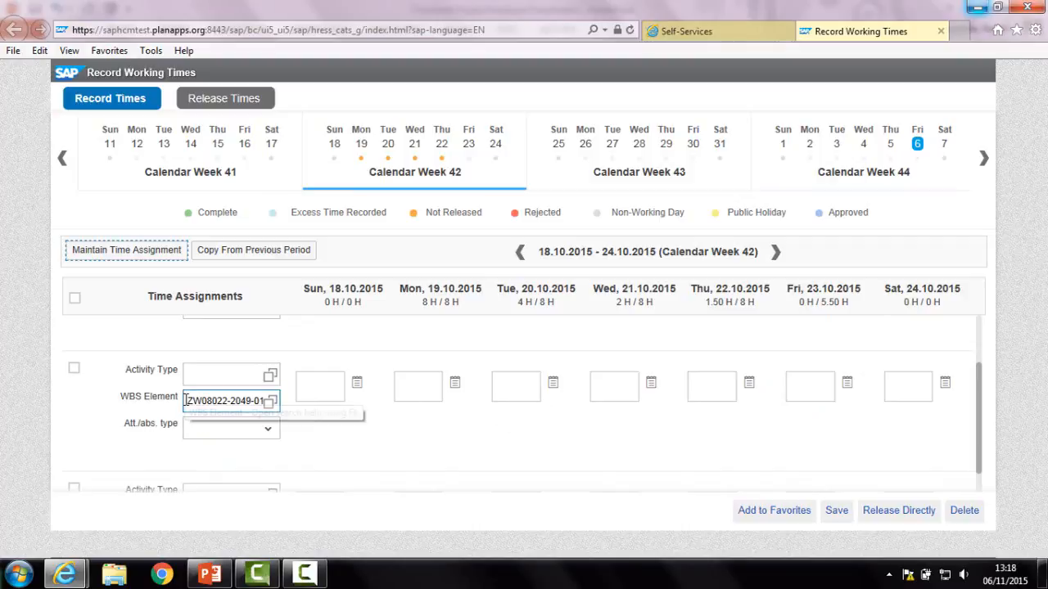
drag(187, 400, 319, 407)
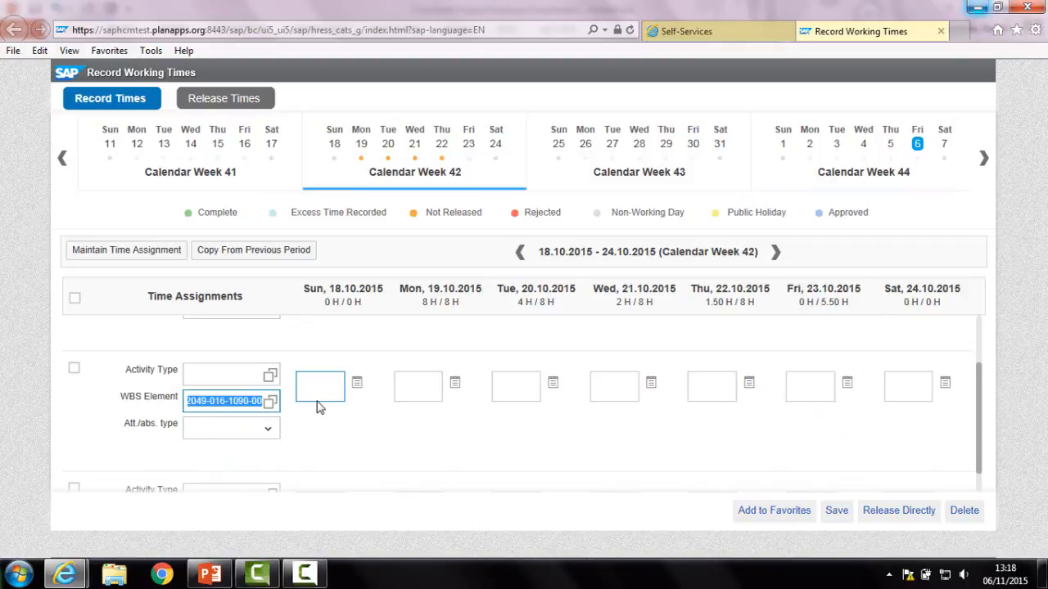
key(Delete)
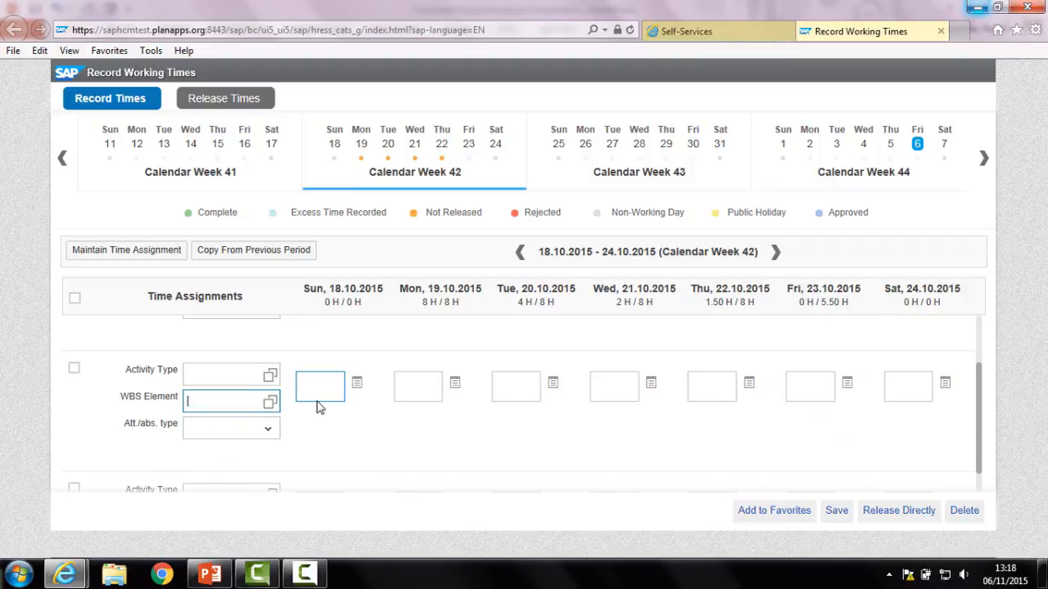
click(266, 433)
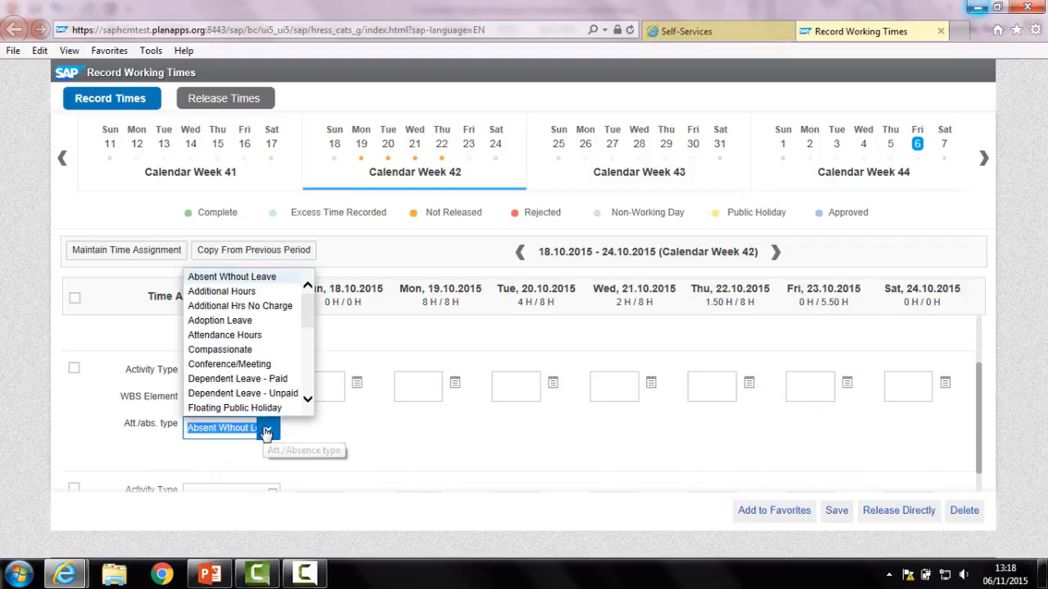
click(240, 336)
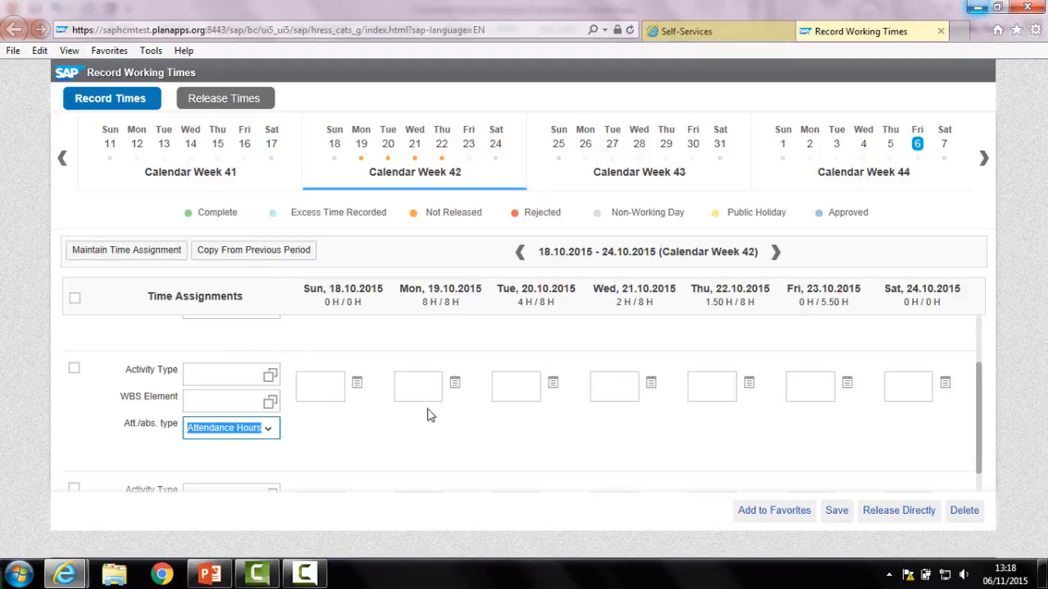
- Record 4 hours for Tuesday, 6 for Wednesday and 6.5 for Thursday on the row without a WBS element and save
click(517, 384)
text(4)
click(602, 385)
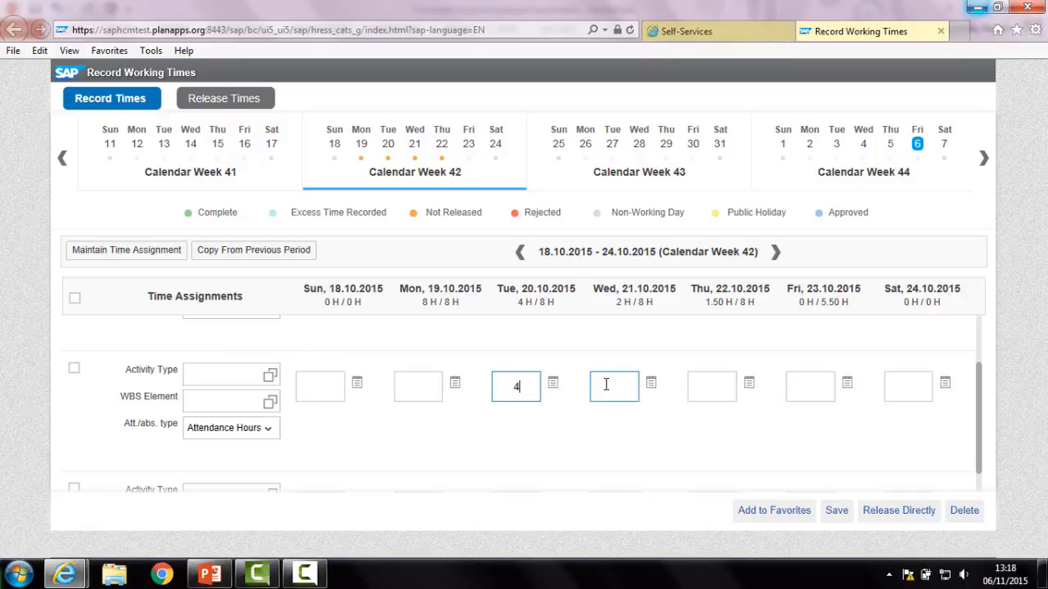
text(6)
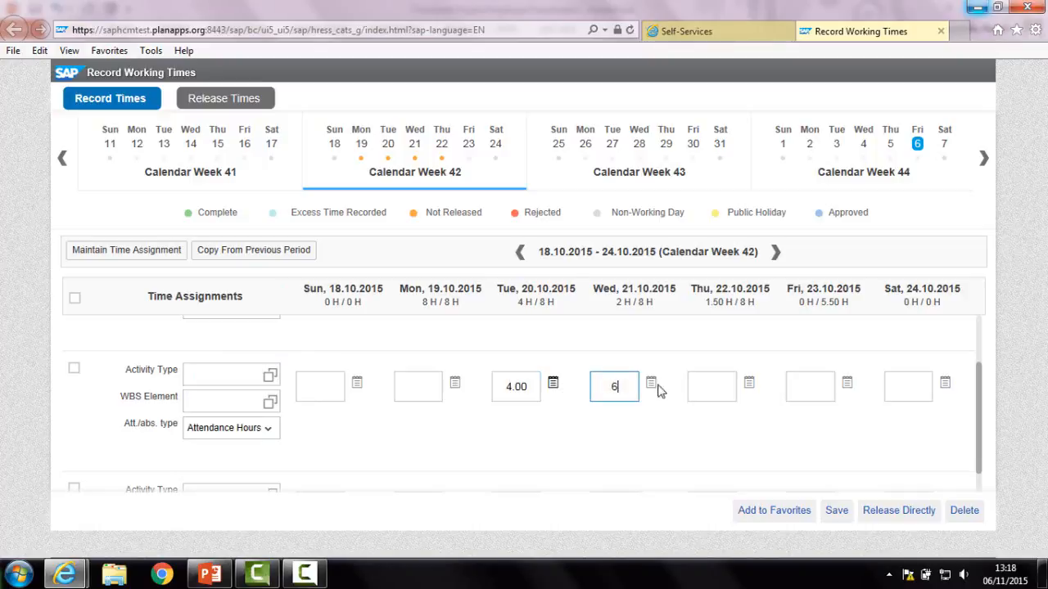
click(710, 386)
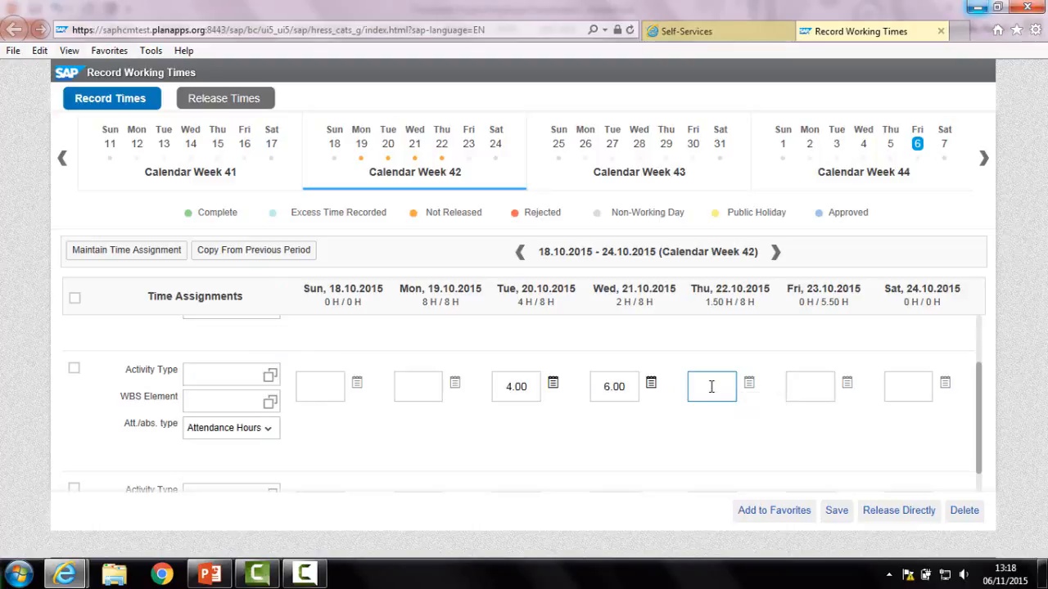
text(8)
text(.5)
click(836, 510)
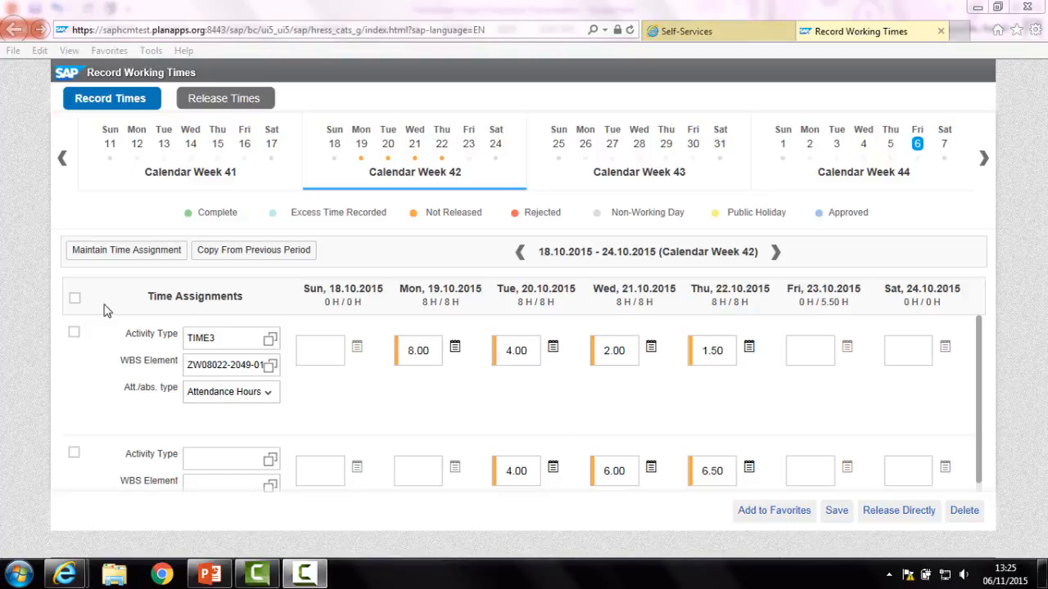
- Add another empty time assignment row and set the last row's attendance/absence type to Sickness
click(134, 253)
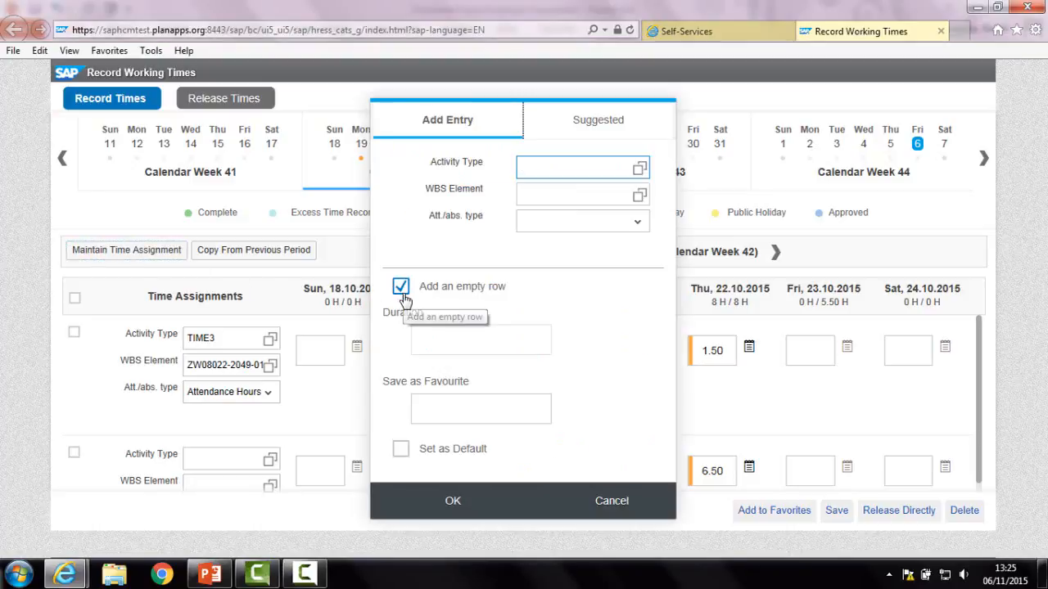
click(453, 501)
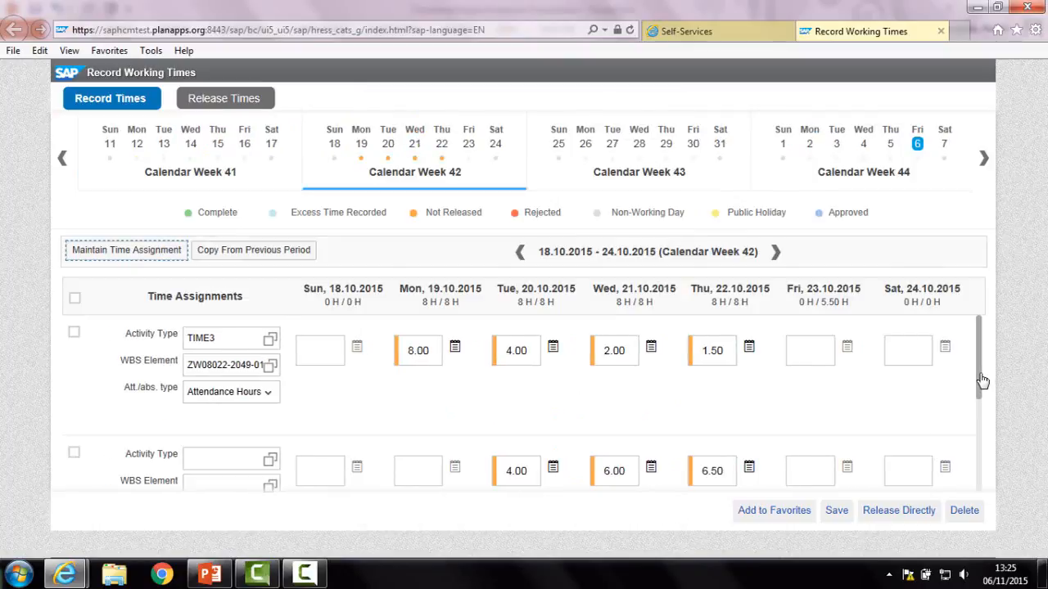
drag(981, 380, 984, 517)
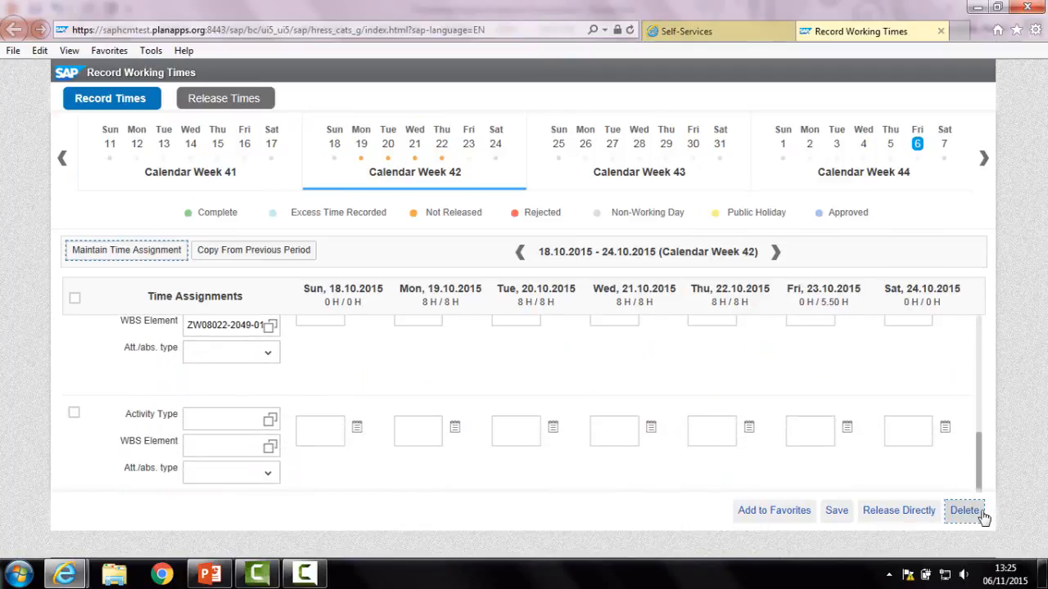
click(269, 475)
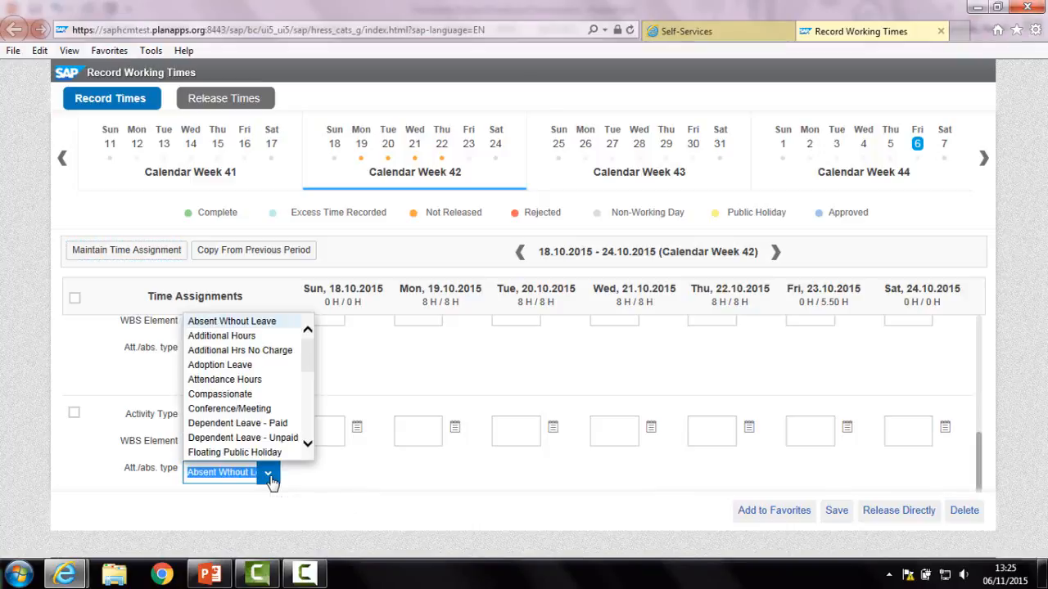
scroll(313, 424, down, 3)
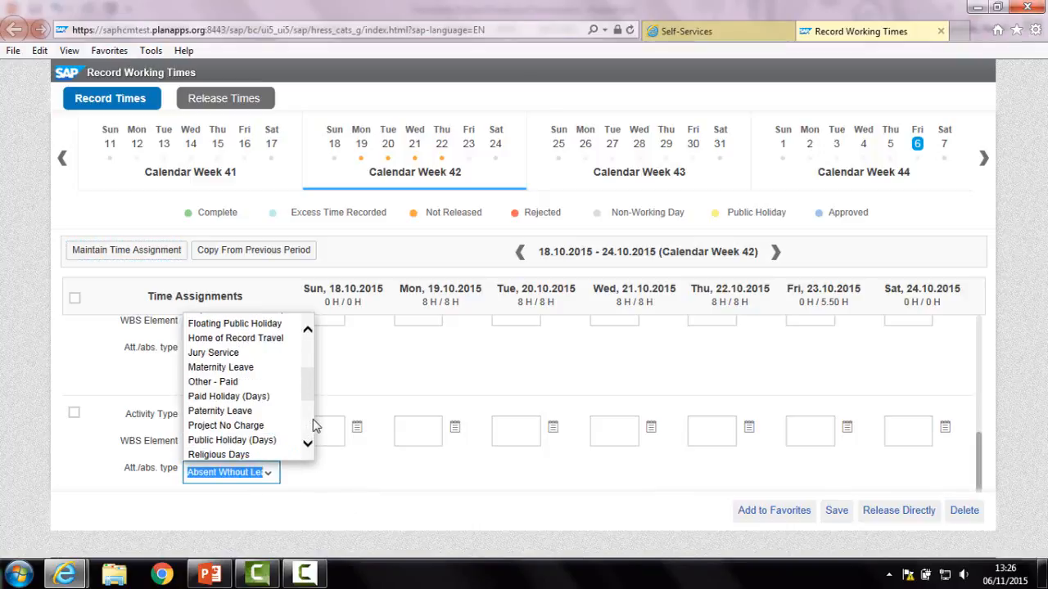
scroll(310, 427, down, 3)
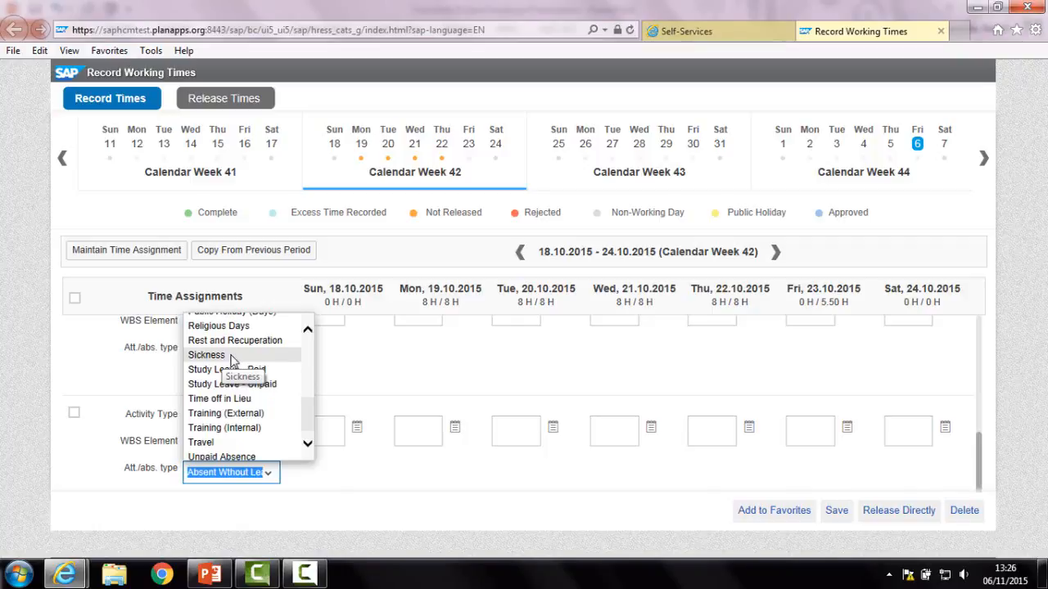
click(229, 356)
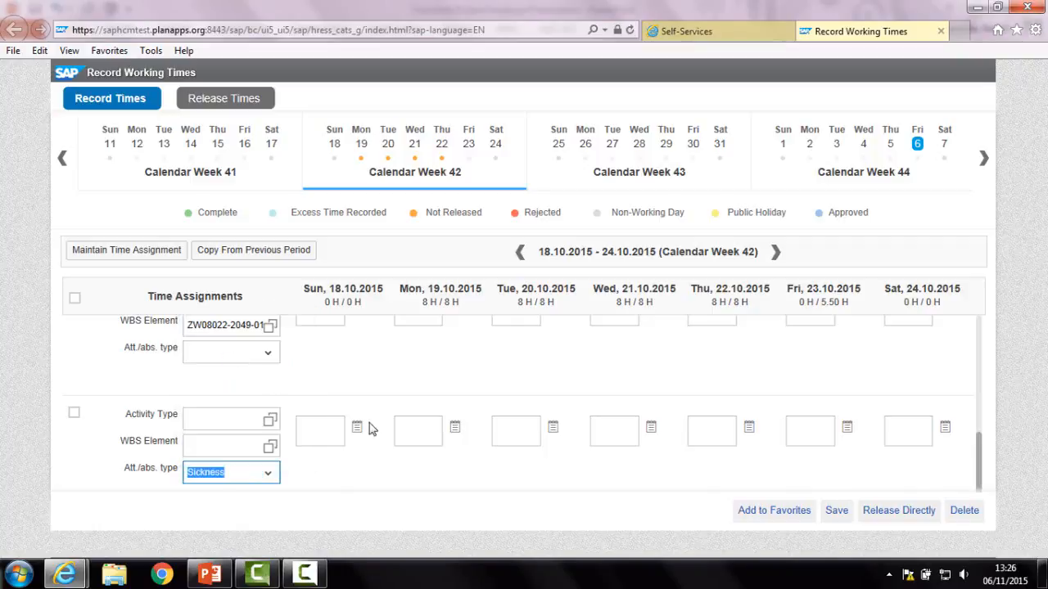
- Record 5.5 hours of sickness for Friday 23.10.2015 and save the timesheet
click(810, 432)
text(5)
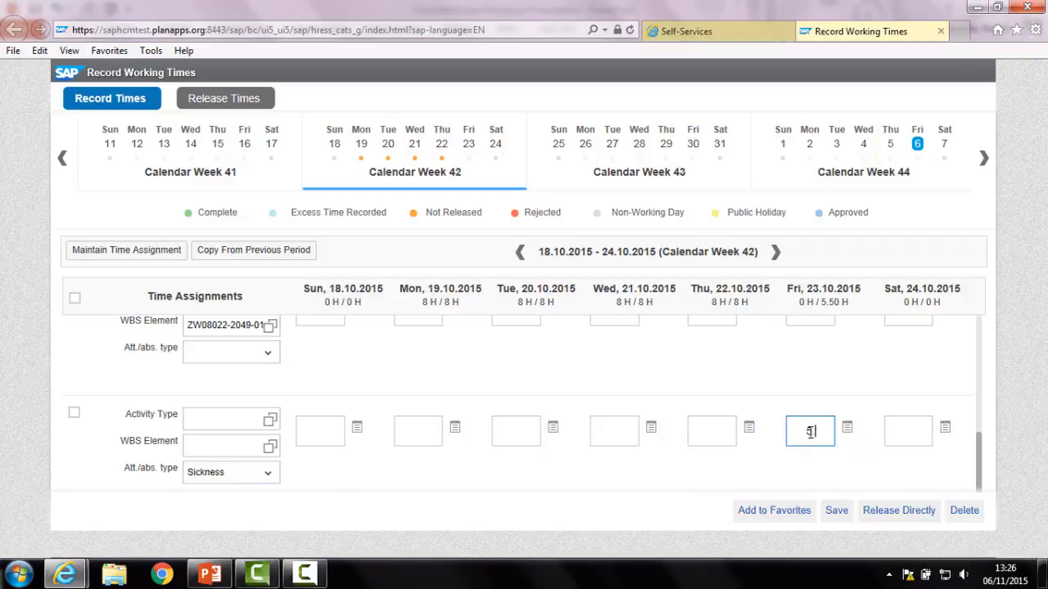
text(.5)
click(836, 511)
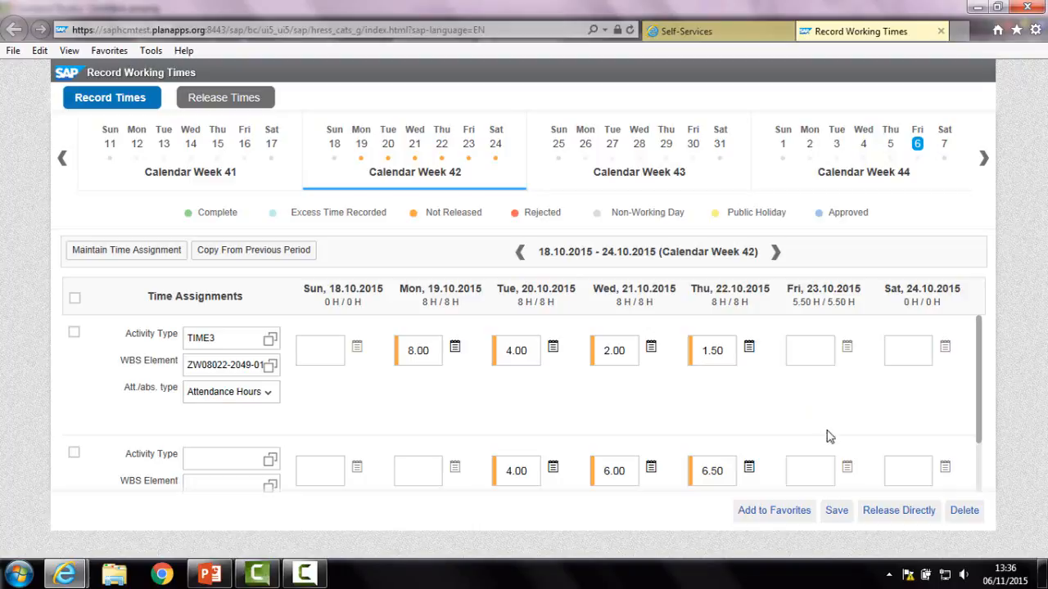
- Release the recorded working times for Calendar Week 42 directly and check the release status of Tuesday's hours
click(899, 514)
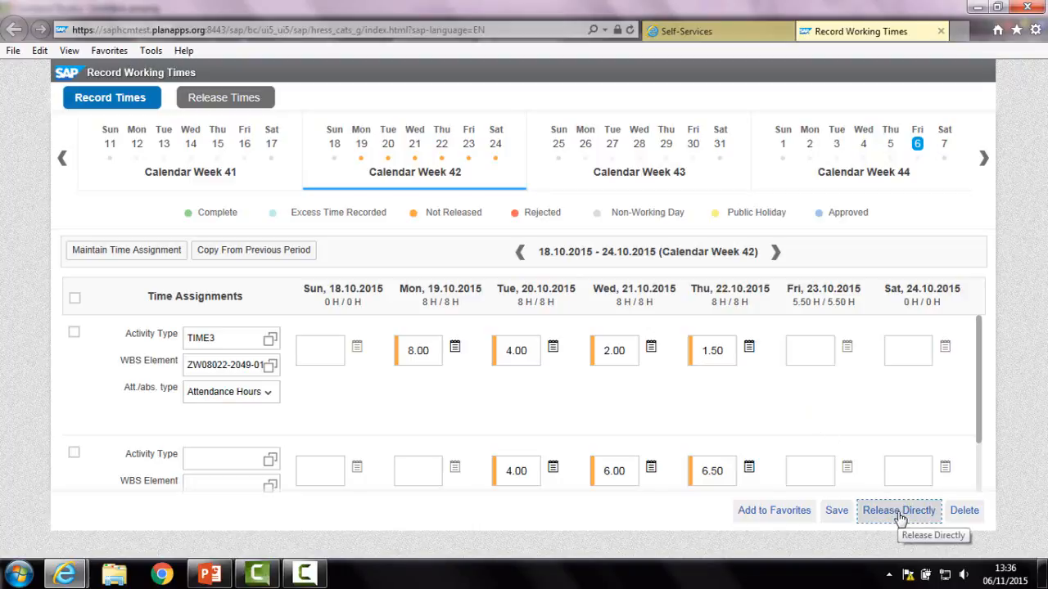
click(899, 512)
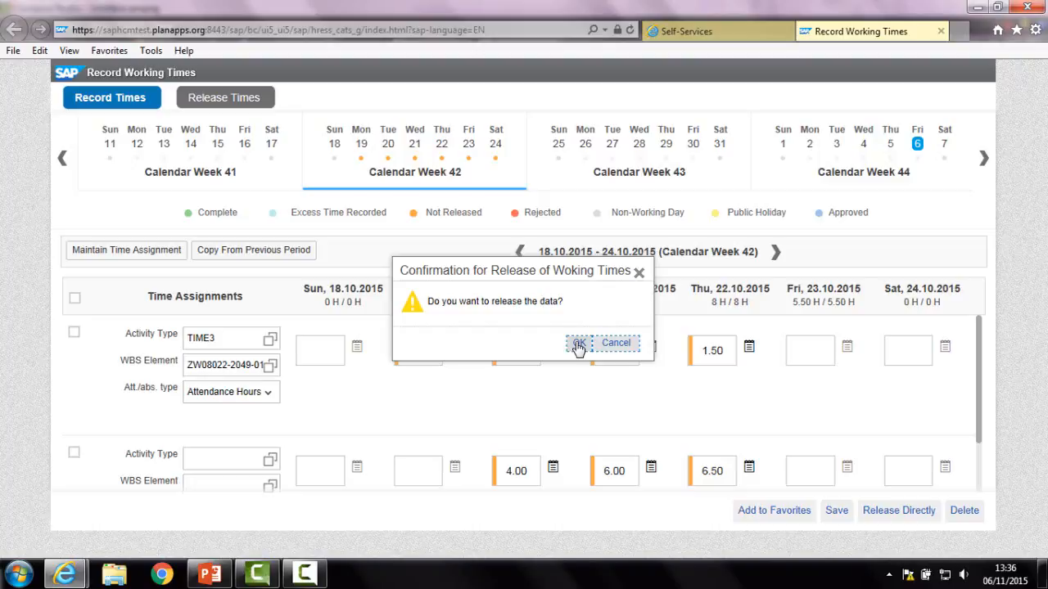
click(578, 344)
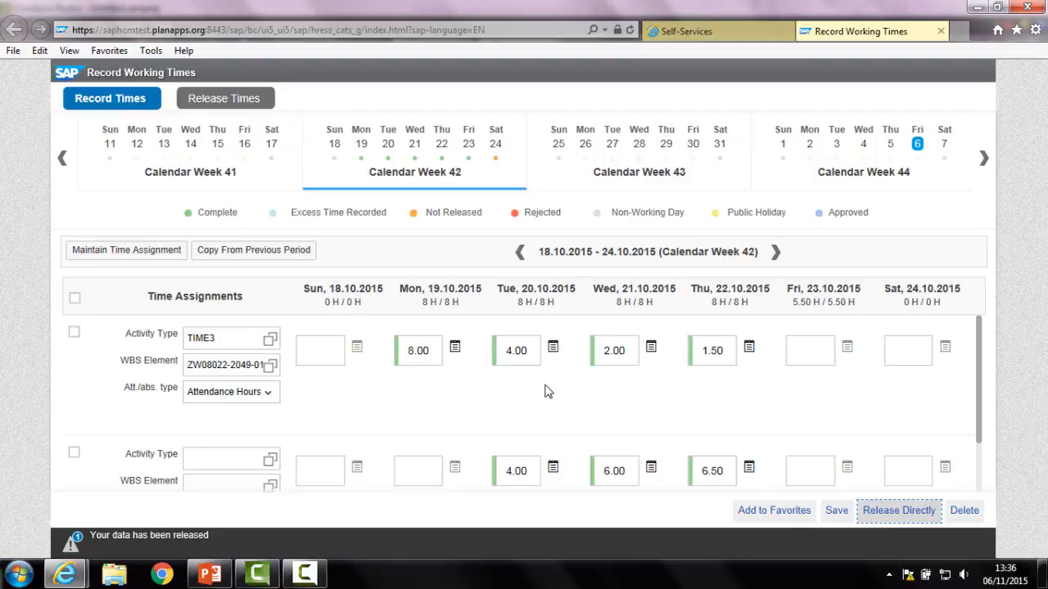
mouse_move(496, 374)
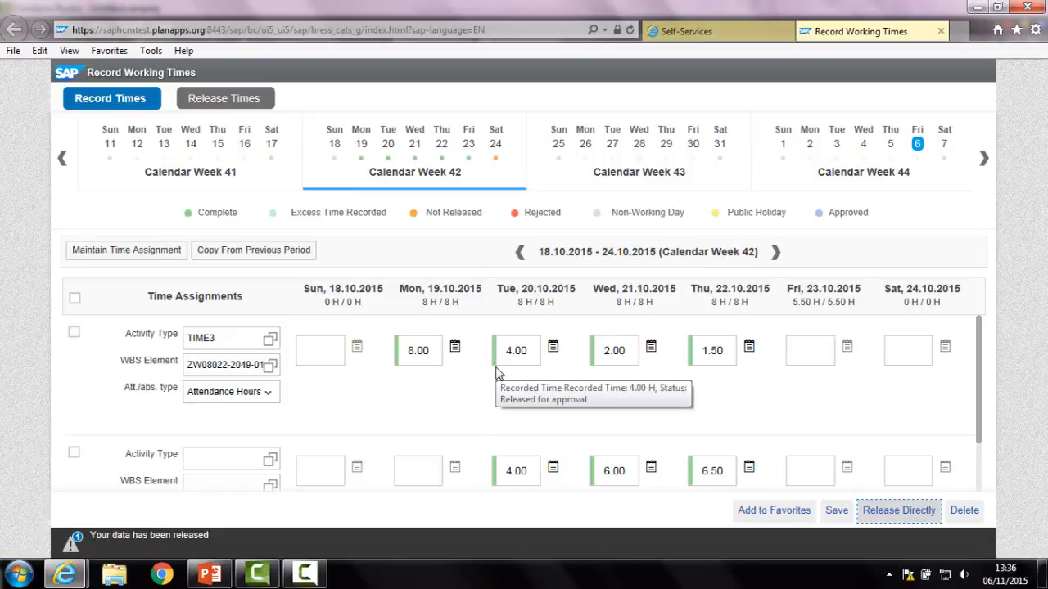